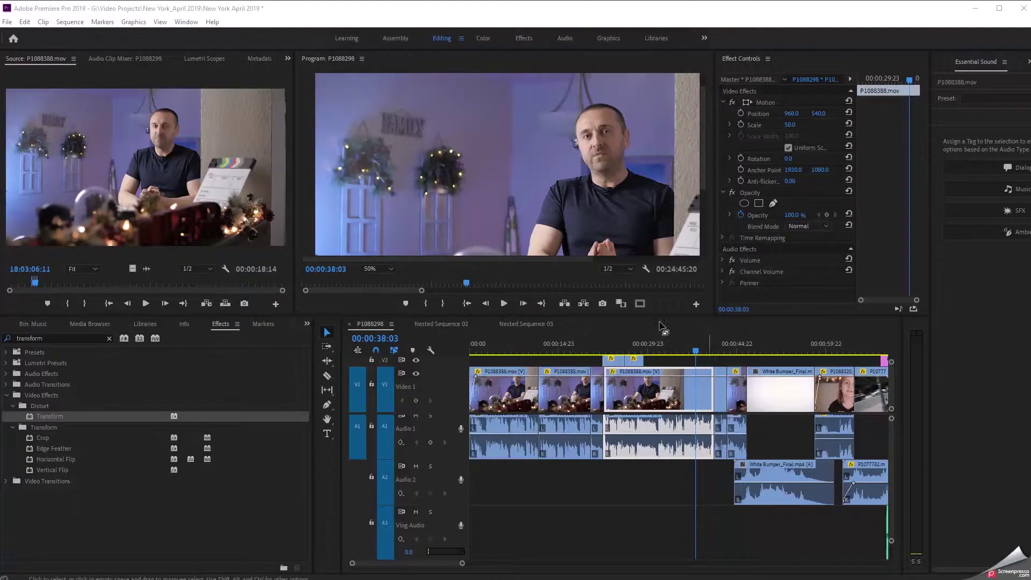
- Fit the whole vlog sequence in the timeline and scrub through the opening talking-head clip
left_click(576, 342)
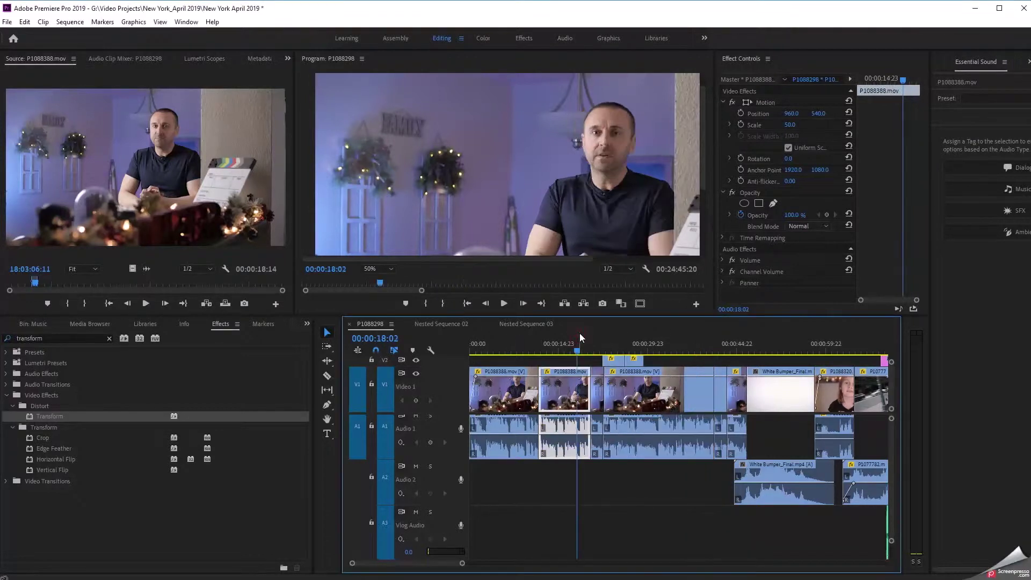
key("backslash")
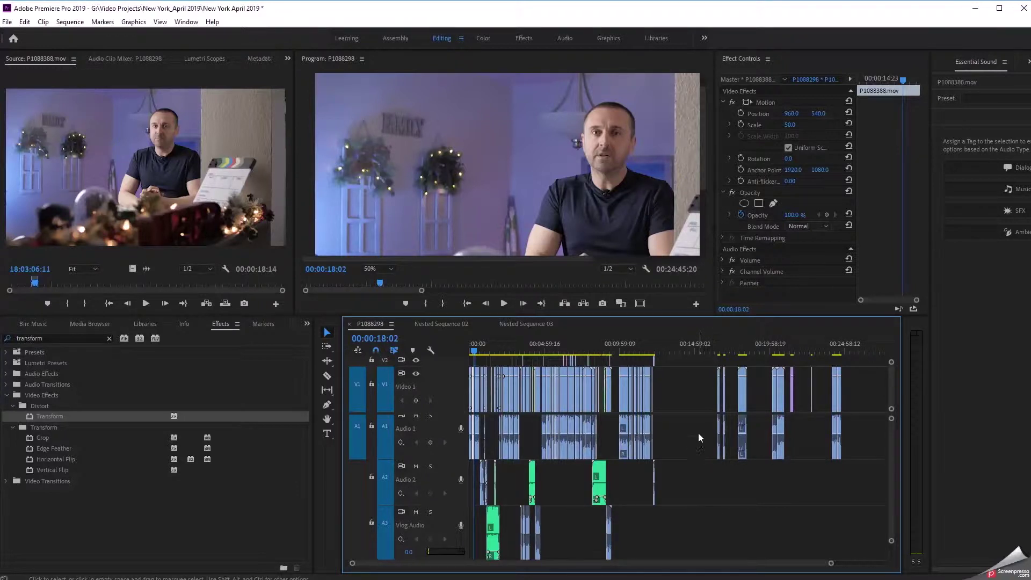
scroll(695, 444, "up", 5)
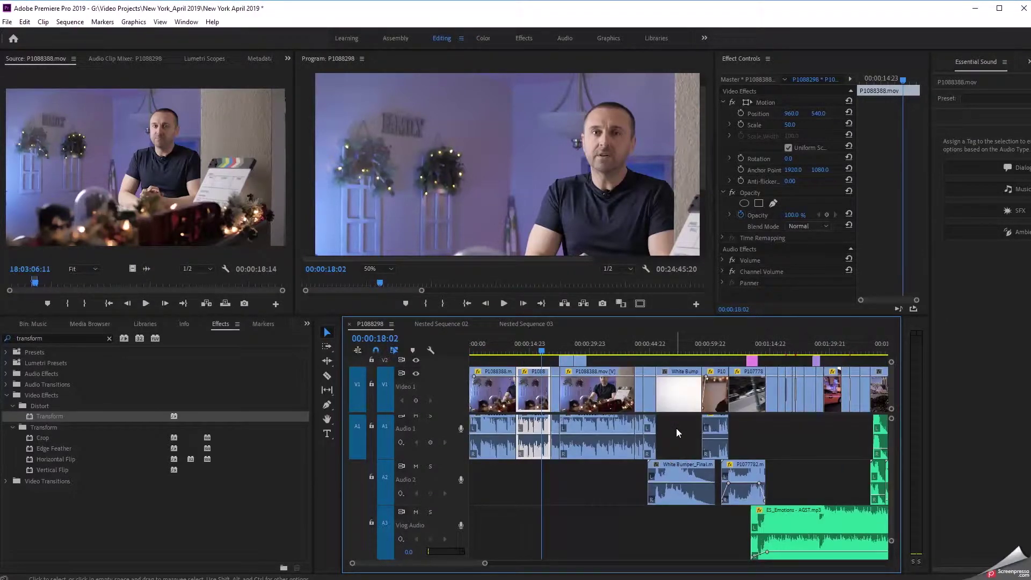
scroll(676, 427, "up", 2)
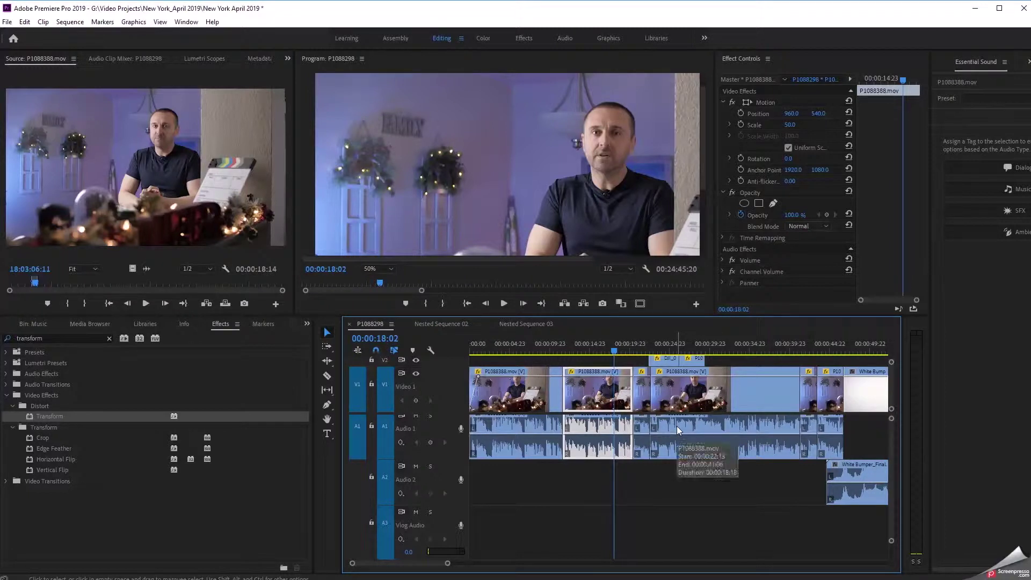
left_click_drag(508, 354, 613, 350)
scroll(659, 392, "down", 10)
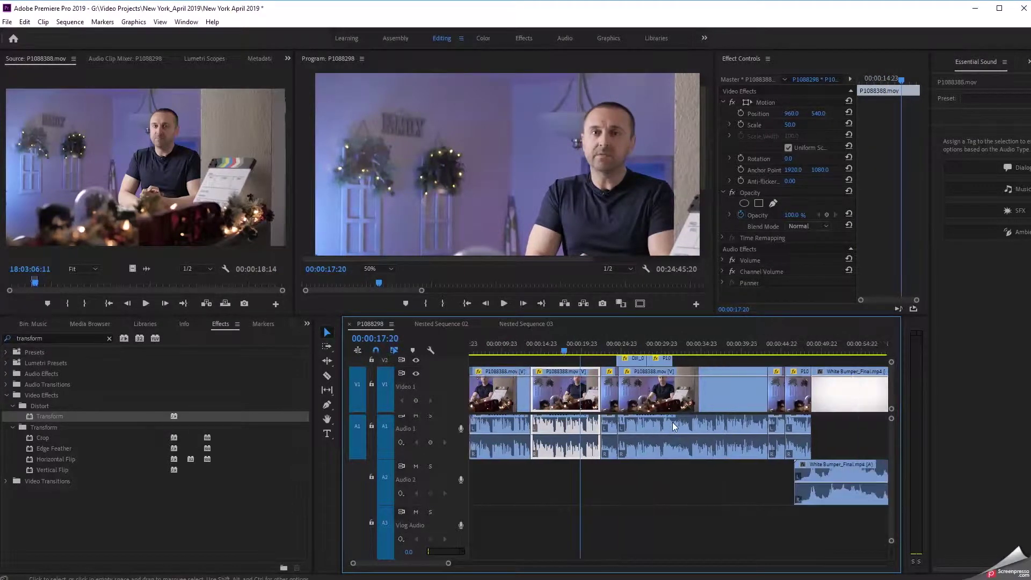
- Move the playhead past the subway footage to the later talking-head clip at 00:02:09:03
left_click(773, 344)
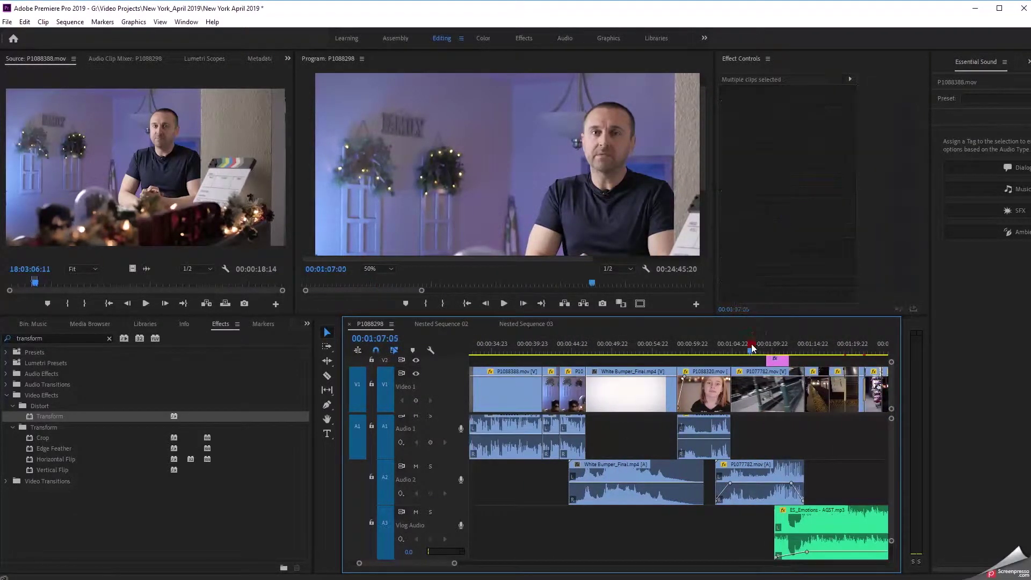
left_click(823, 343)
scroll(790, 462, "down", 3)
scroll(789, 461, "down", 6)
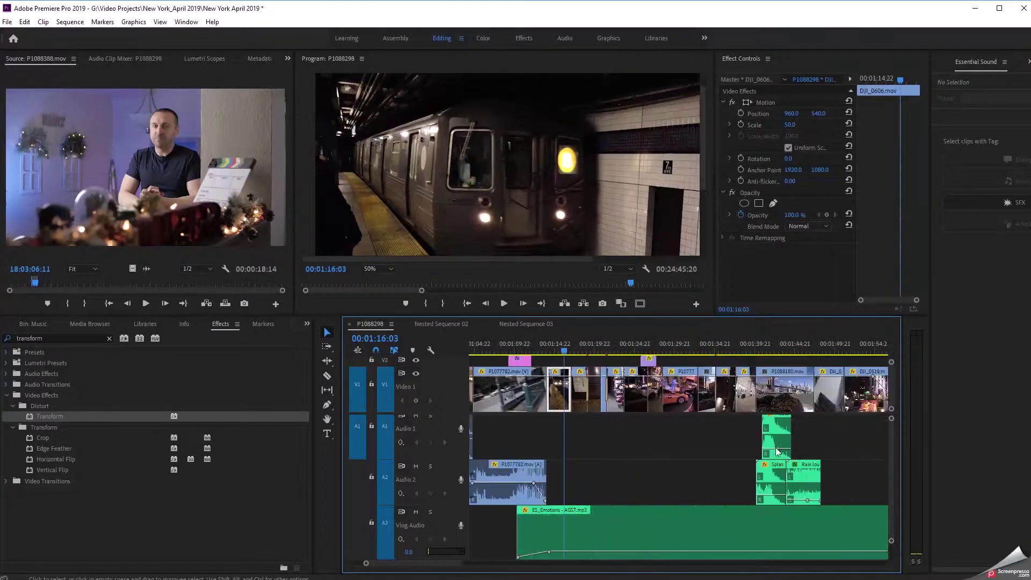
mouse_move(736, 356)
left_mouse_down()
mouse_move(691, 348)
mouse_move(750, 348)
mouse_move(733, 346)
left_mouse_up()
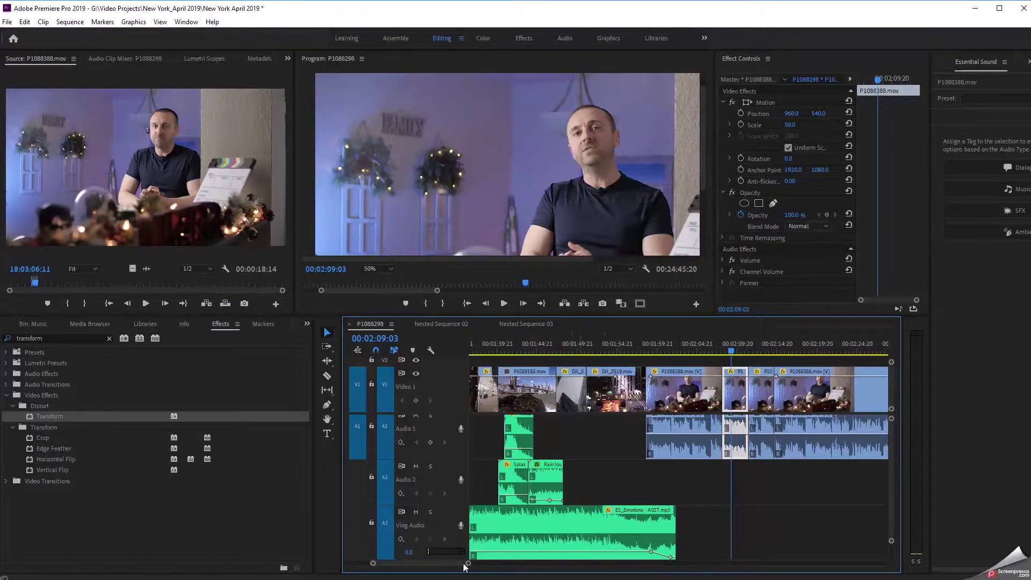
- Scrub the playhead through the sequence to 00:00:37:09, around 01:41 and 02:03:22
left_click_drag(463, 568, 444, 570)
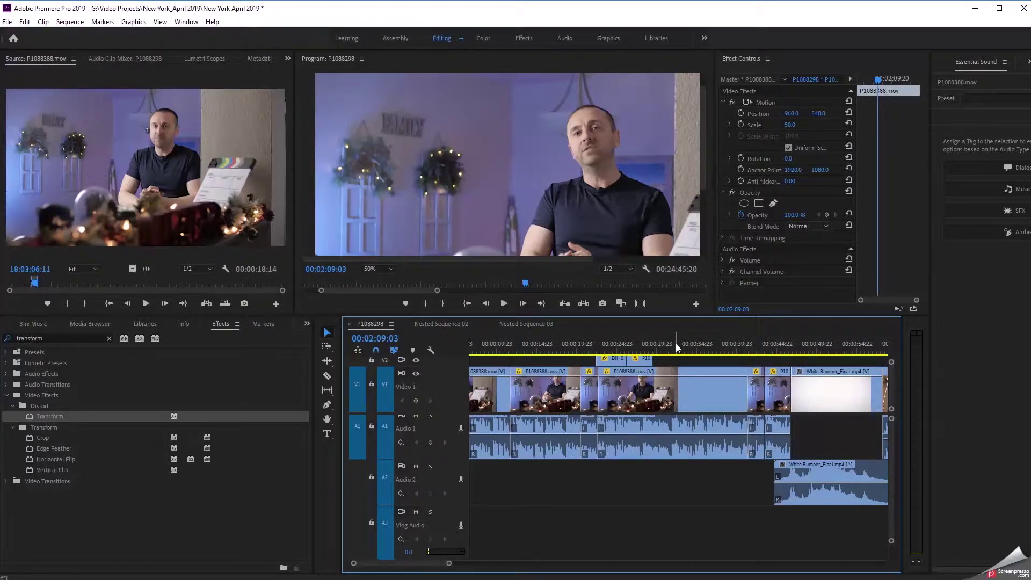
left_click(718, 349)
scroll(798, 341, "down", 10)
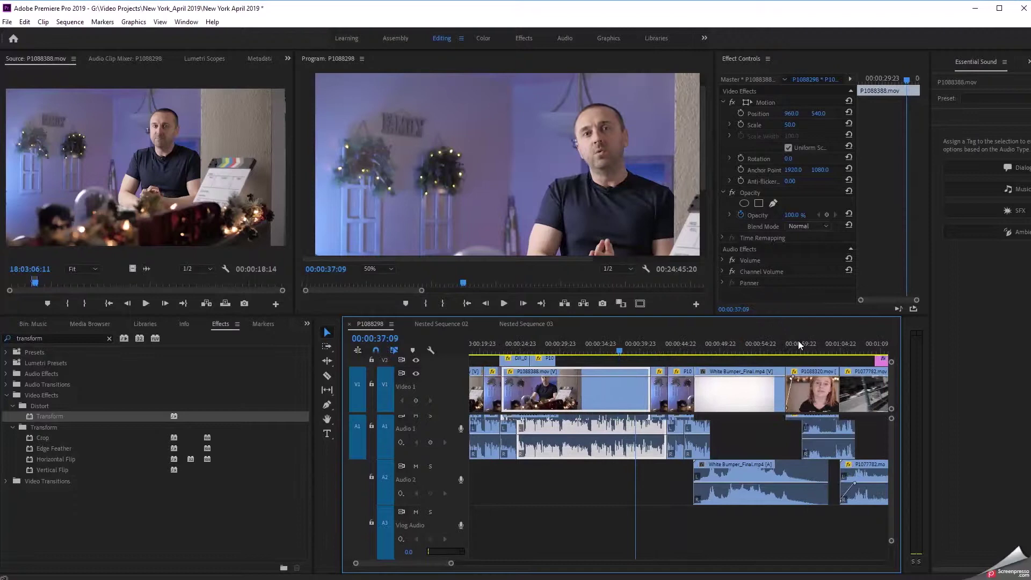
scroll(783, 343, "down", 5)
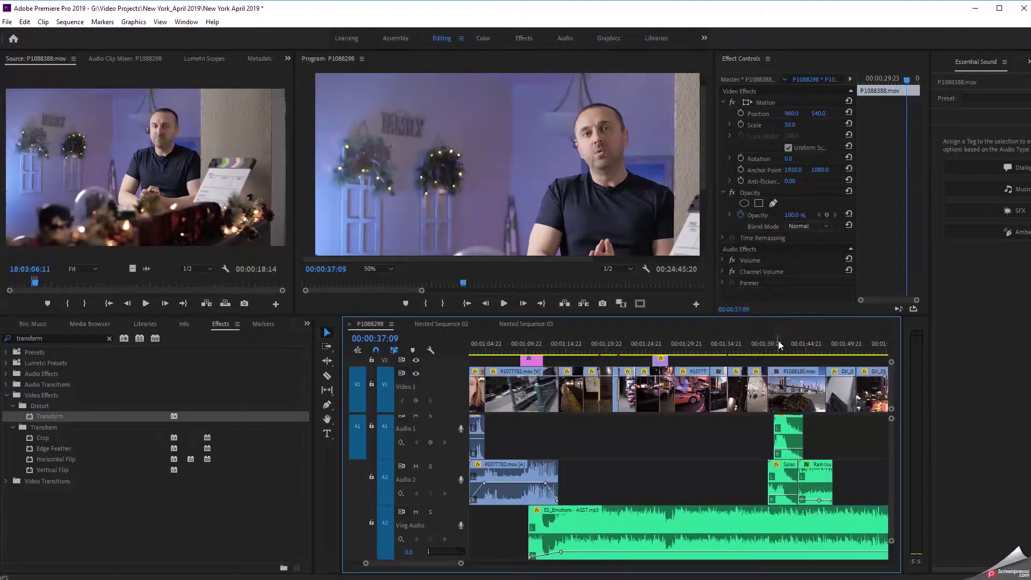
left_click(778, 344)
scroll(778, 351, "down", 6)
left_click(763, 350)
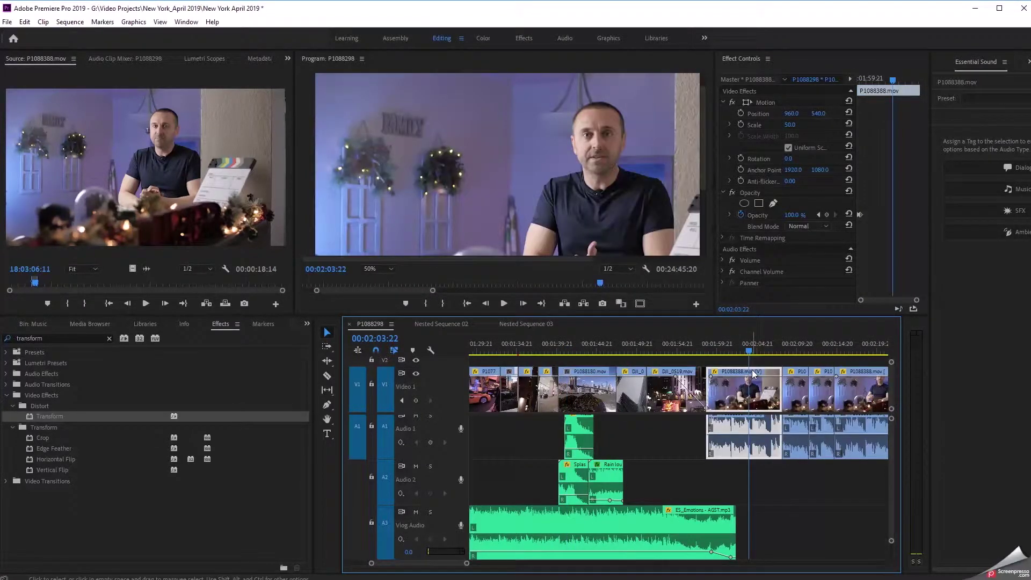
- Select the P1088388 clip, step through the DJI_0535 and DJI_0537 clips, then scrub back to 00:03:01:10
left_click(754, 369)
scroll(754, 370, "down", 5)
scroll(753, 369, "down", 7)
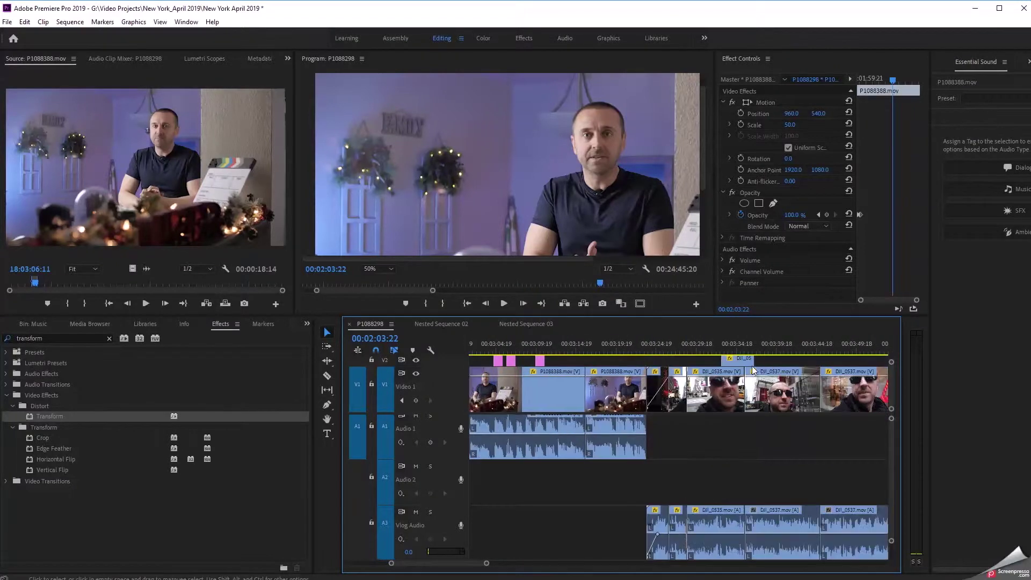
left_click(715, 348)
left_click(774, 347)
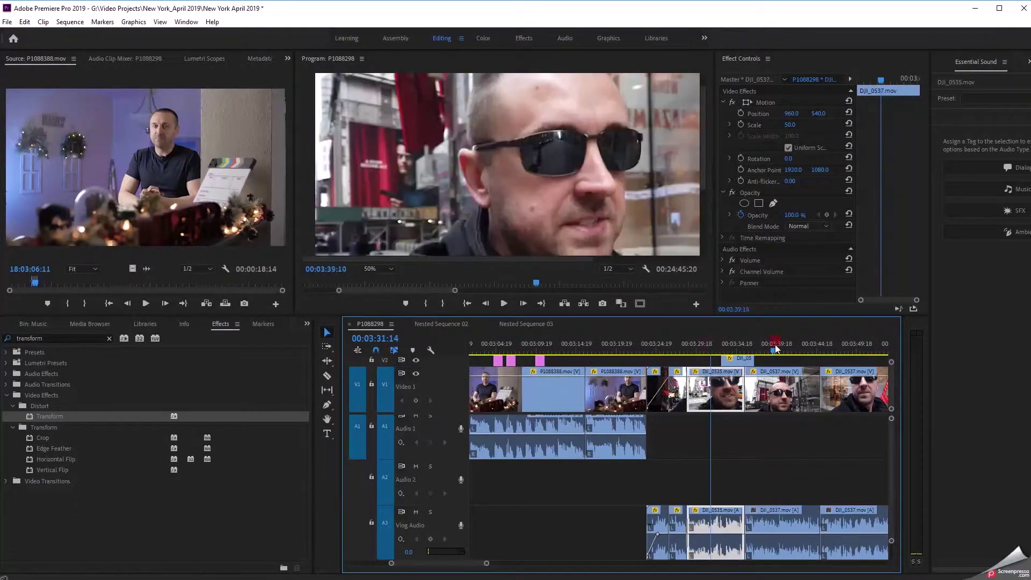
scroll(549, 469, "up", 2)
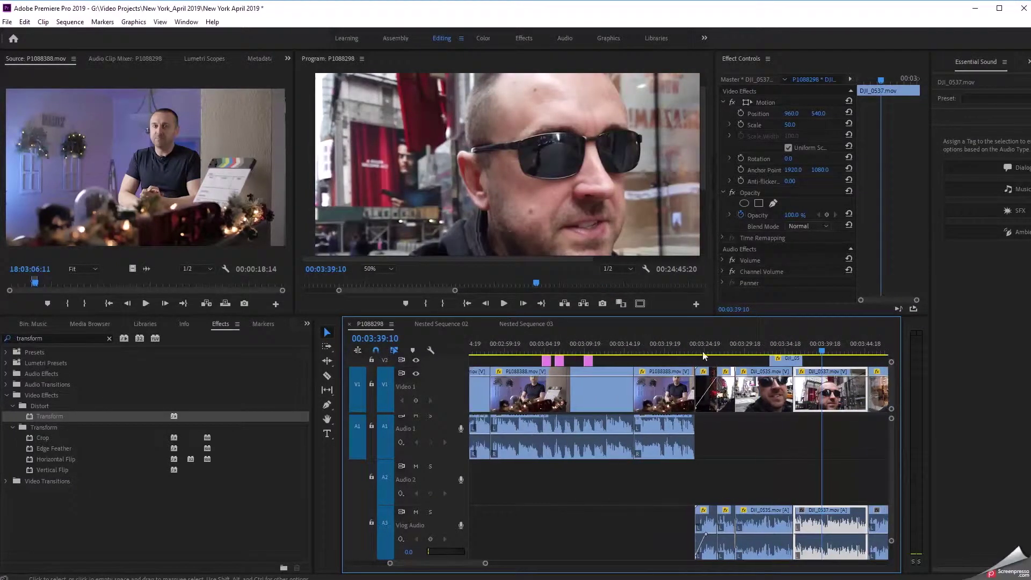
left_click(666, 347)
left_click_drag(612, 347, 518, 346)
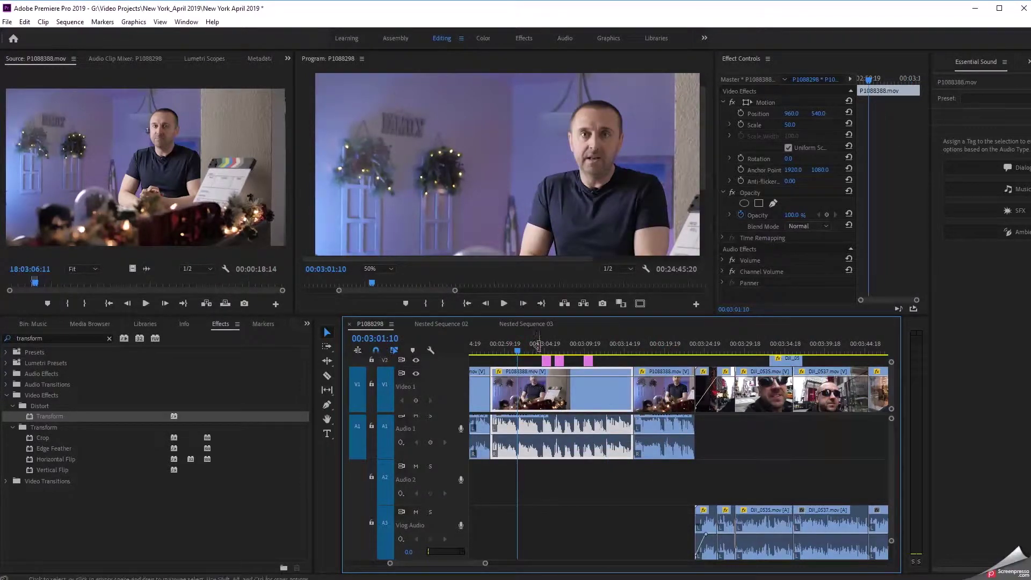
- Return to the sequence start, park at 00:00:07:14 and make the monitors taller
key("Home")
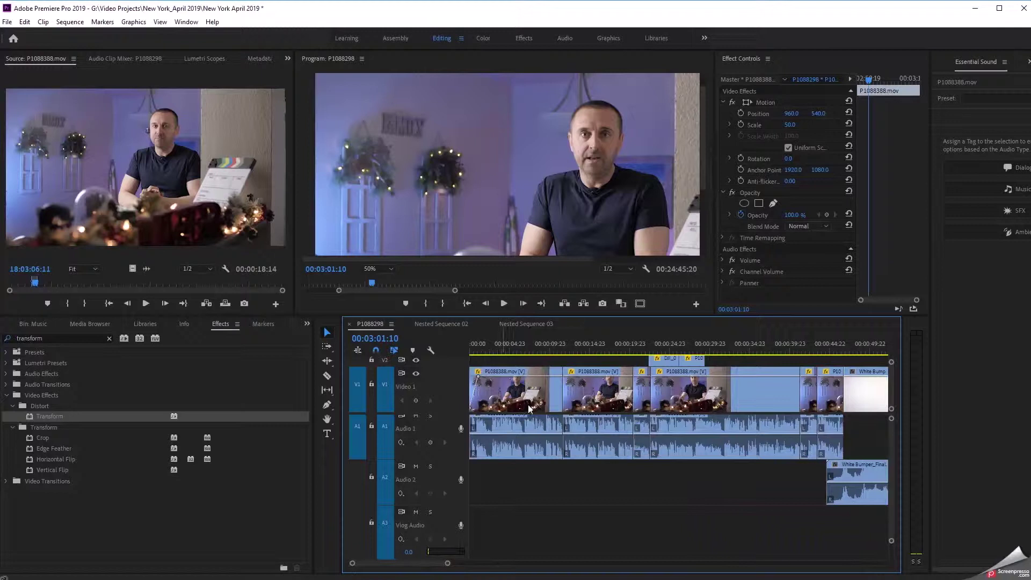
left_click(534, 348)
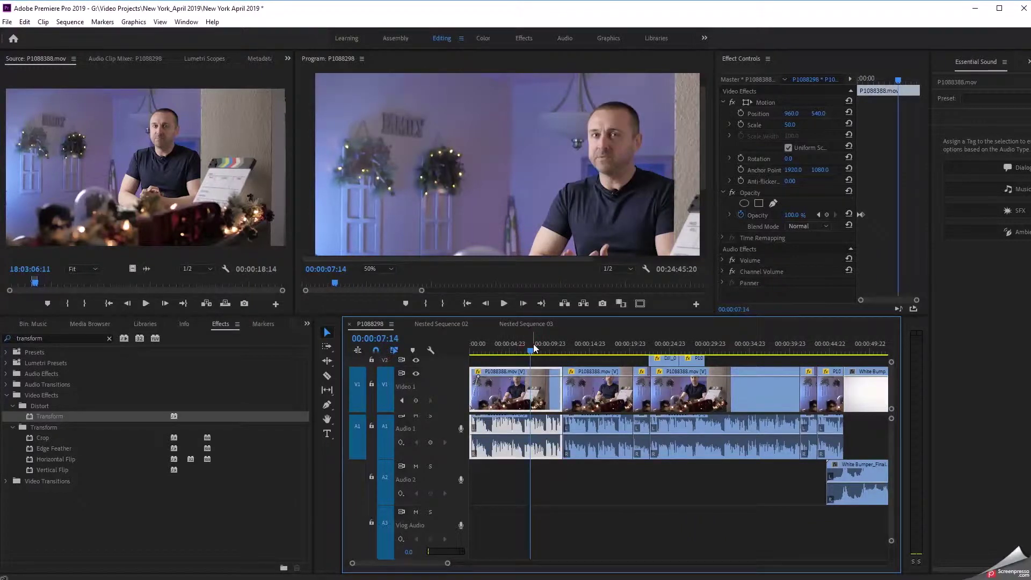
left_click_drag(543, 316, 540, 356)
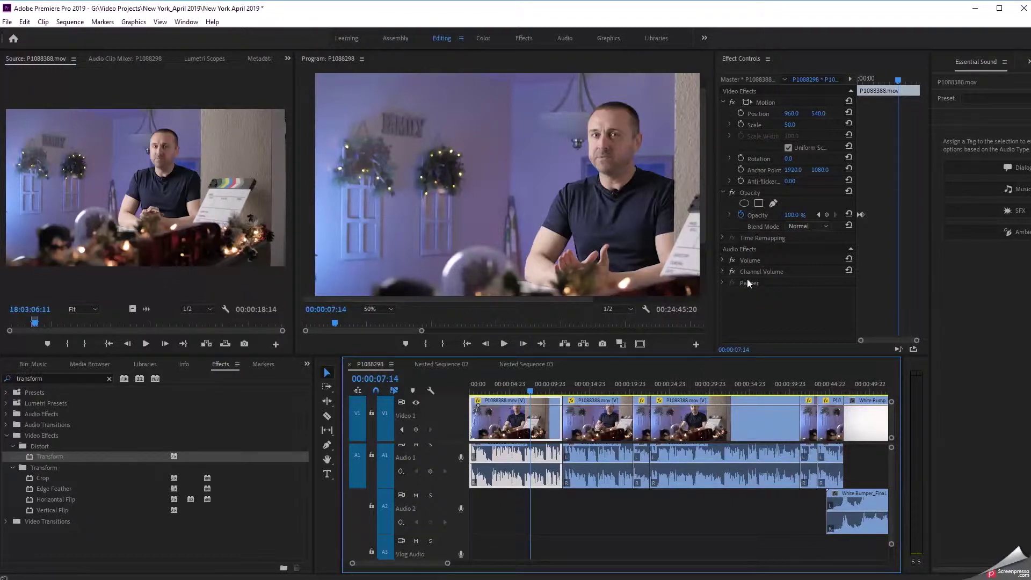
- Show the Master clip in Effect Controls and apply RG Magic Bullet Looks to P1088388.mov
left_click(756, 80)
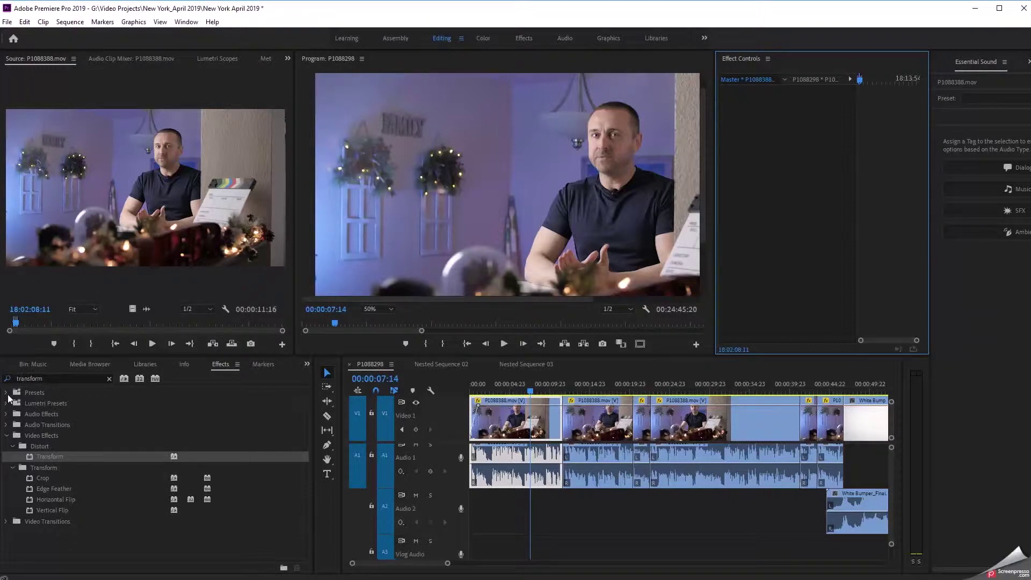
left_click(110, 378)
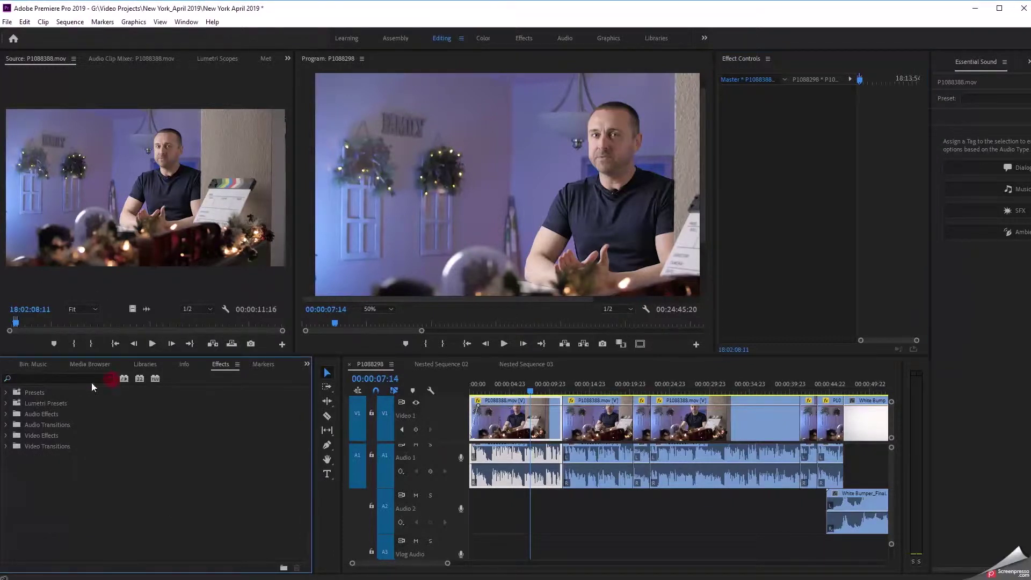
left_click(9, 436)
scroll(21, 462, "down", 5)
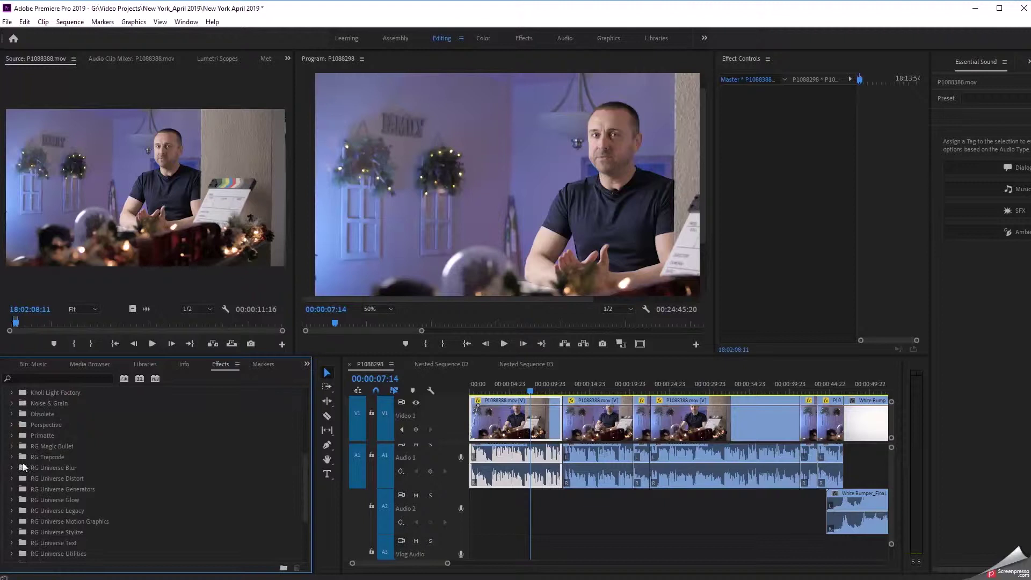
left_click(12, 446)
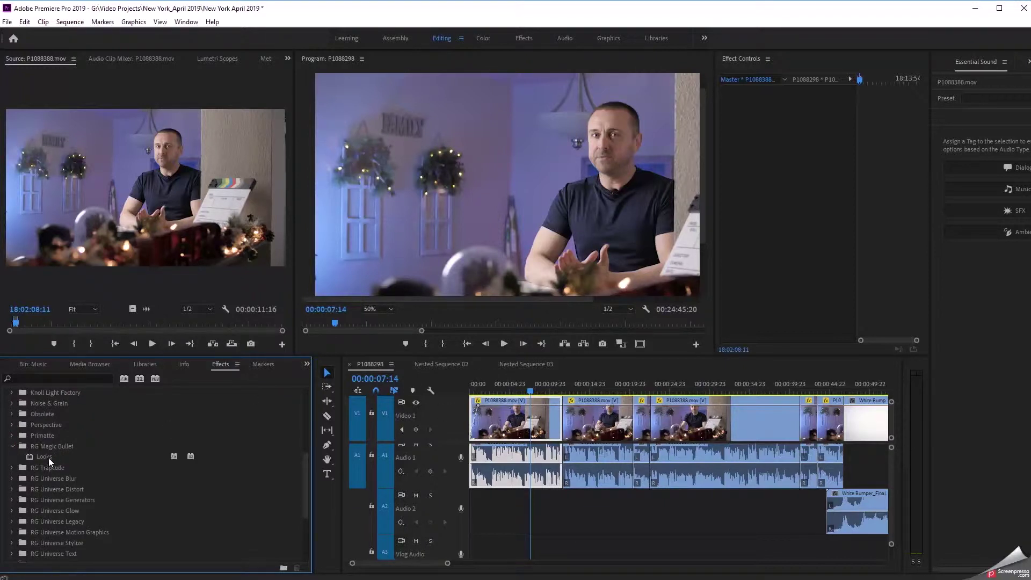
left_click_drag(48, 456, 208, 162)
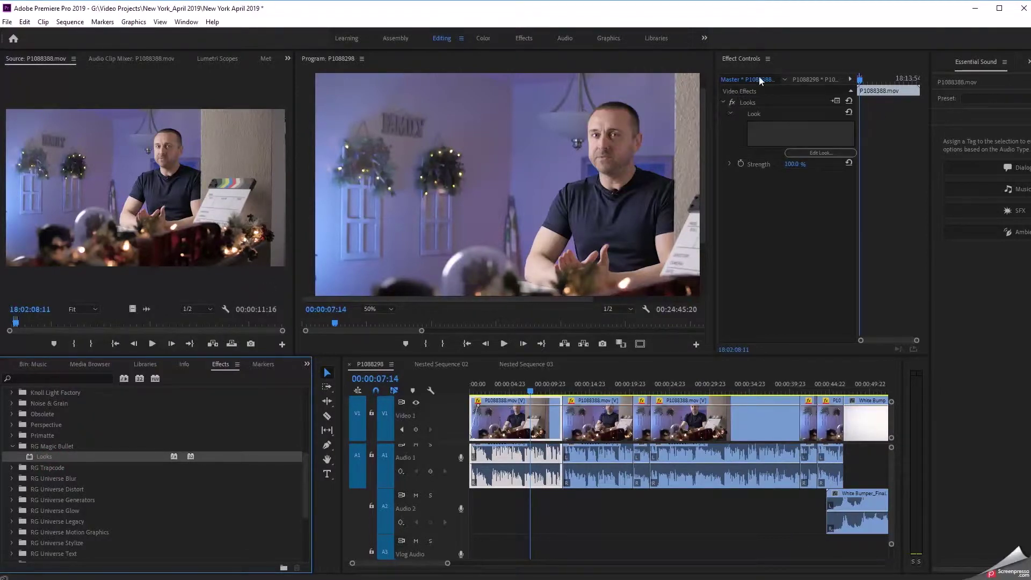
- In the Looks editor, raise Colorista II Pop to about +19% and move it to Post
left_click(798, 154)
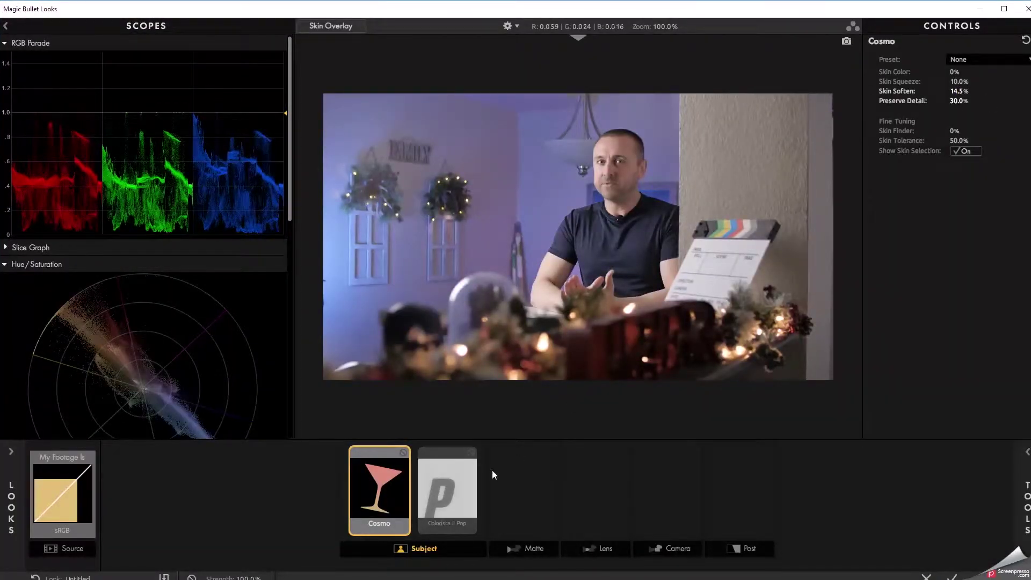
left_click(456, 487)
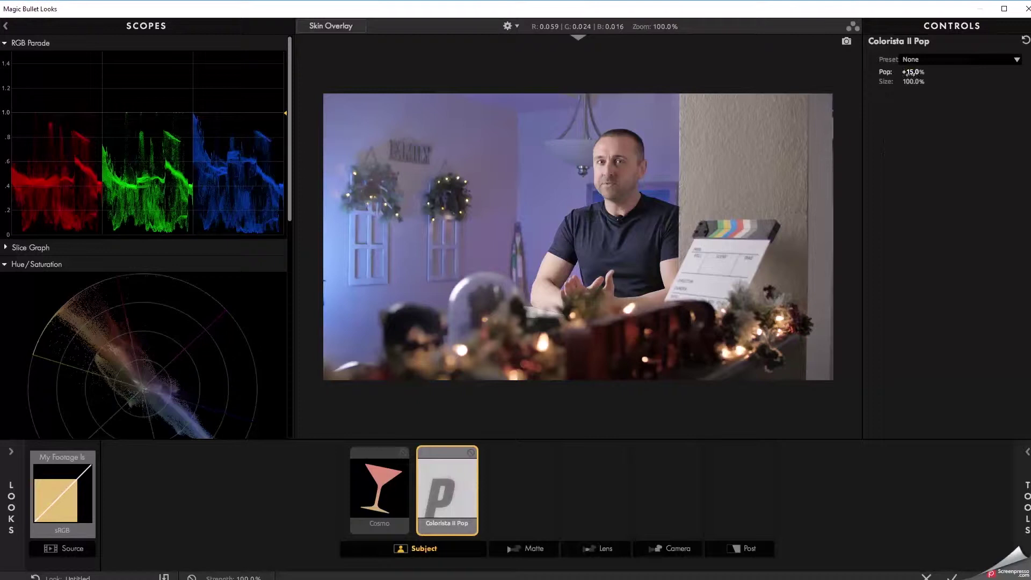
left_click_drag(908, 73, 914, 73)
left_click_drag(441, 505, 704, 507)
- Add Colorista to the Matte stage and raise its RGB curve points to +0.140 and +0.090
mouse_move(1026, 483)
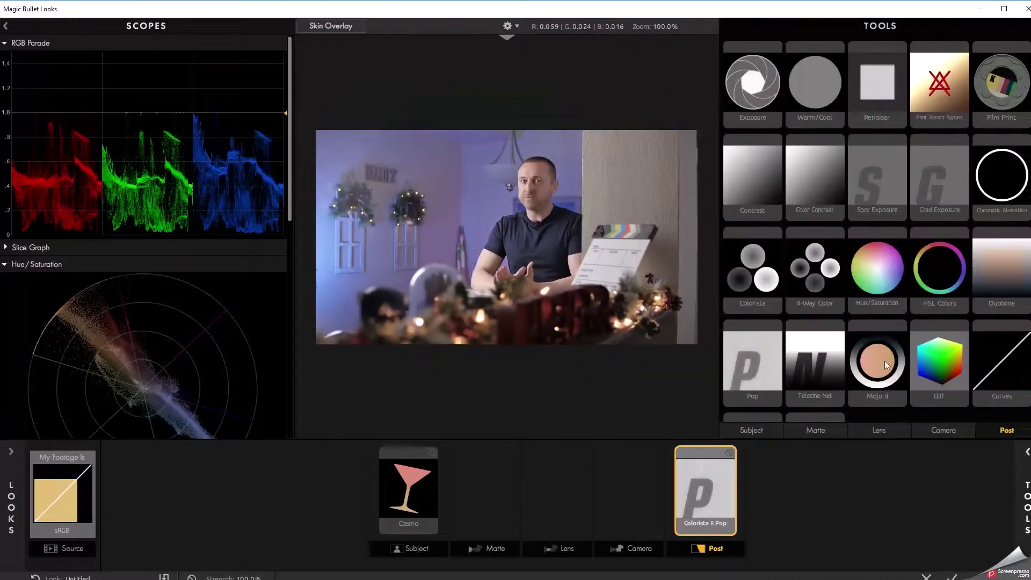
left_click_drag(787, 287, 475, 500)
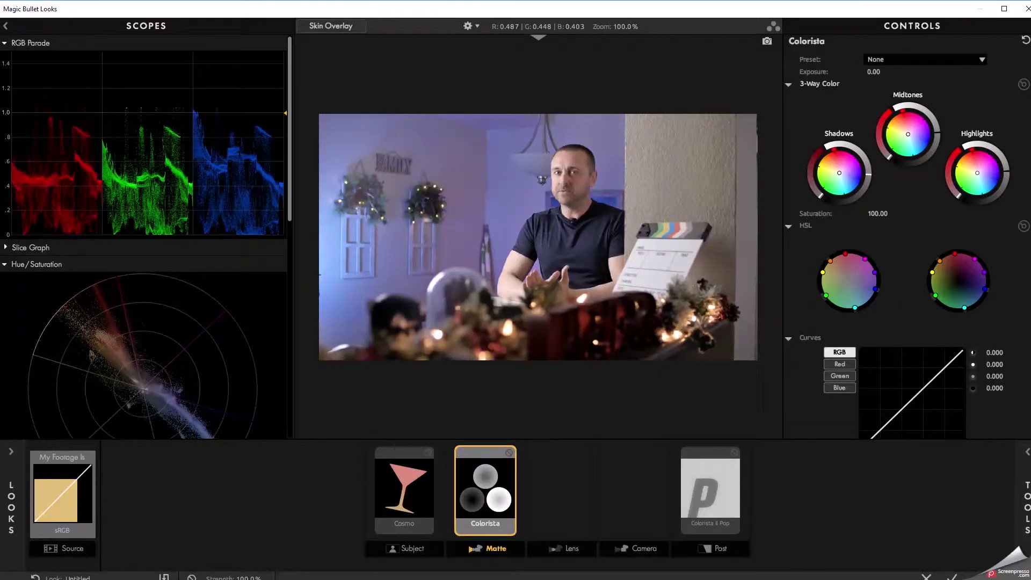
left_click_drag(988, 353, 995, 376)
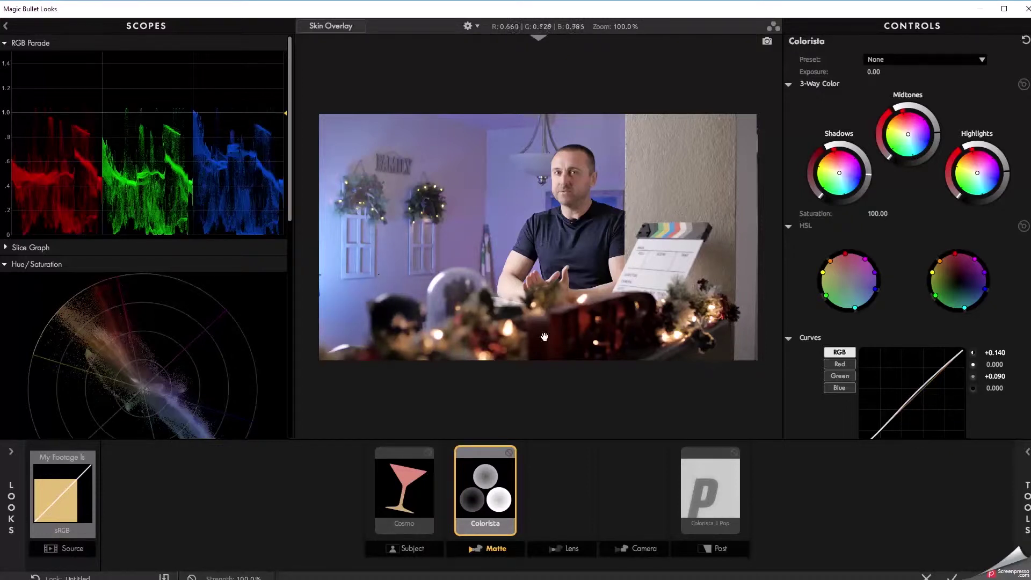
- Add a Gradient to the Matte stage across the frame's left side, tinted blue (R 0.314, G 0.345, B 0.500)
left_click(1027, 496)
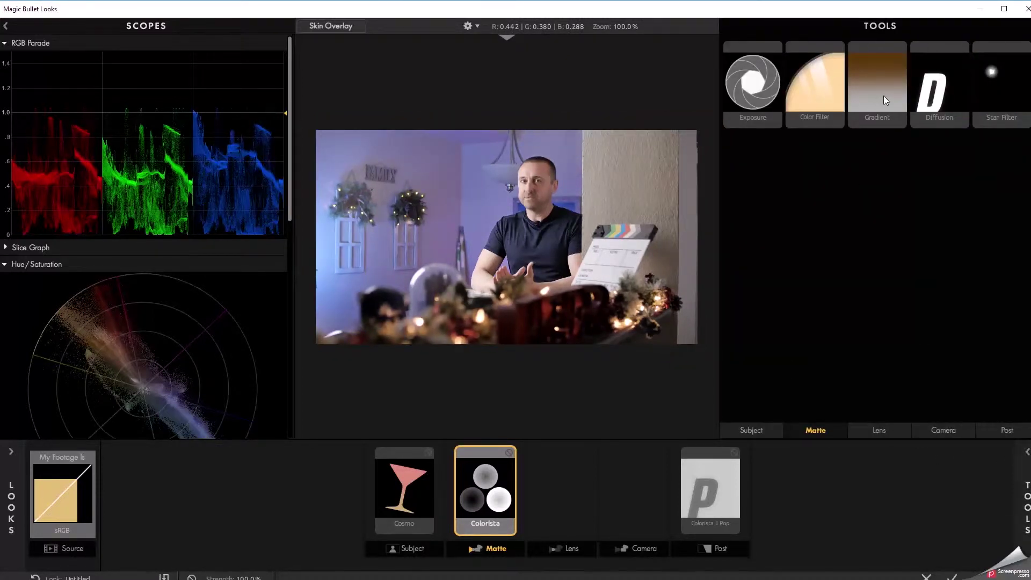
left_click_drag(884, 95, 559, 499)
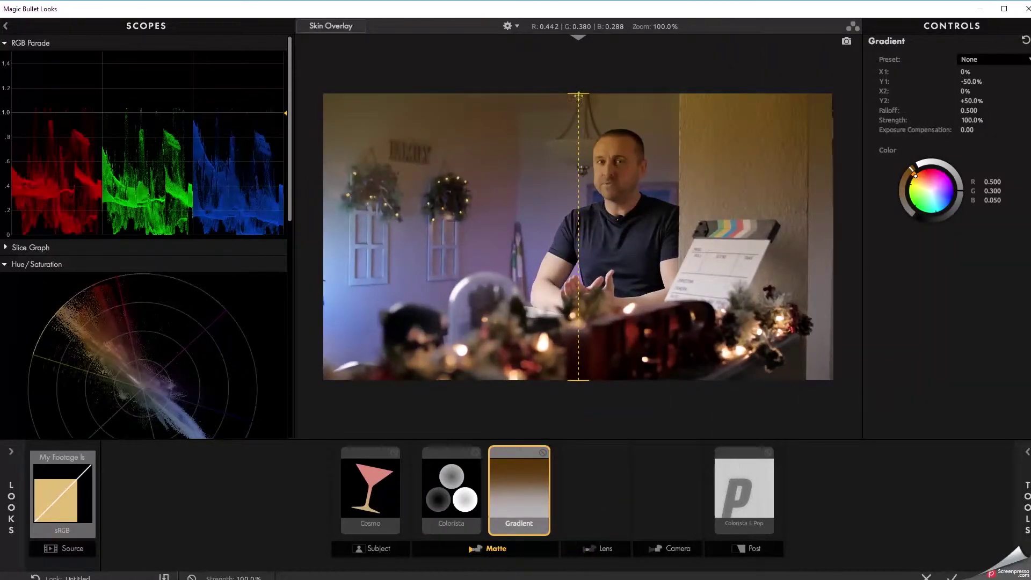
left_click_drag(577, 94, 332, 233)
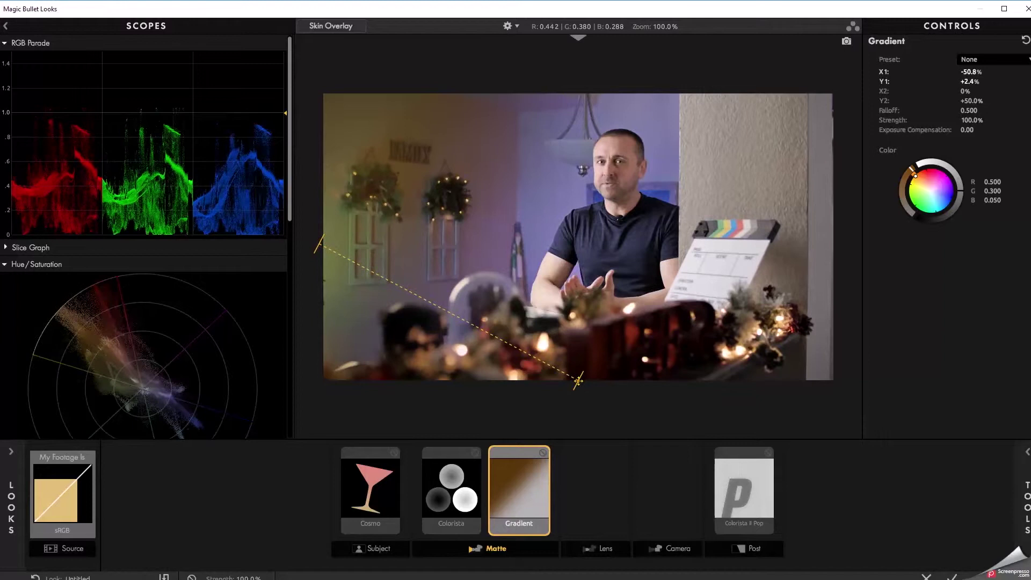
mouse_move(578, 381)
left_mouse_down()
mouse_move(596, 244)
mouse_move(621, 247)
left_mouse_up()
left_click_drag(915, 175, 945, 198)
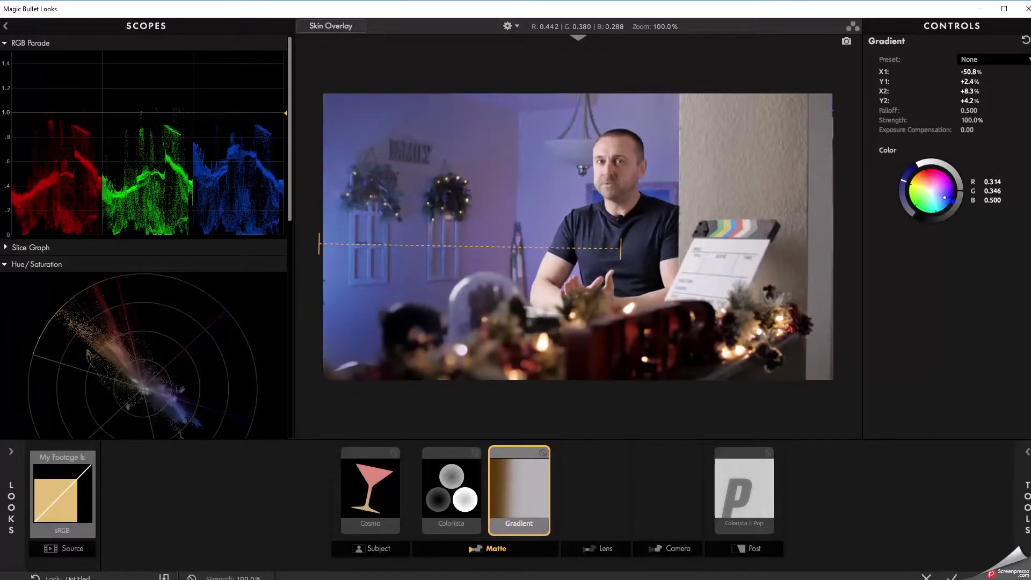
left_click_drag(621, 248, 591, 243)
left_click(540, 453)
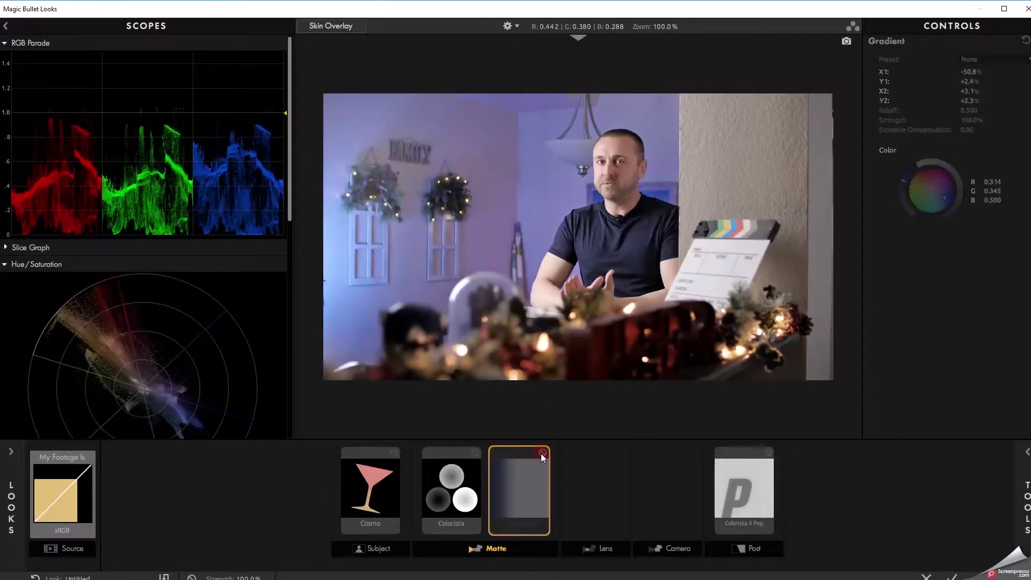
left_click(542, 454)
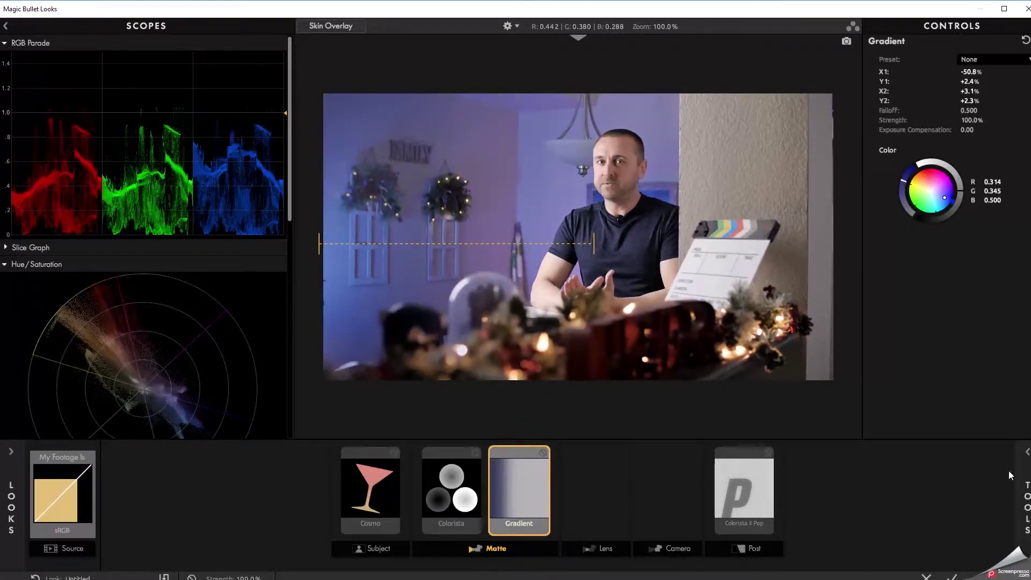
left_click(1024, 460)
left_click(867, 433)
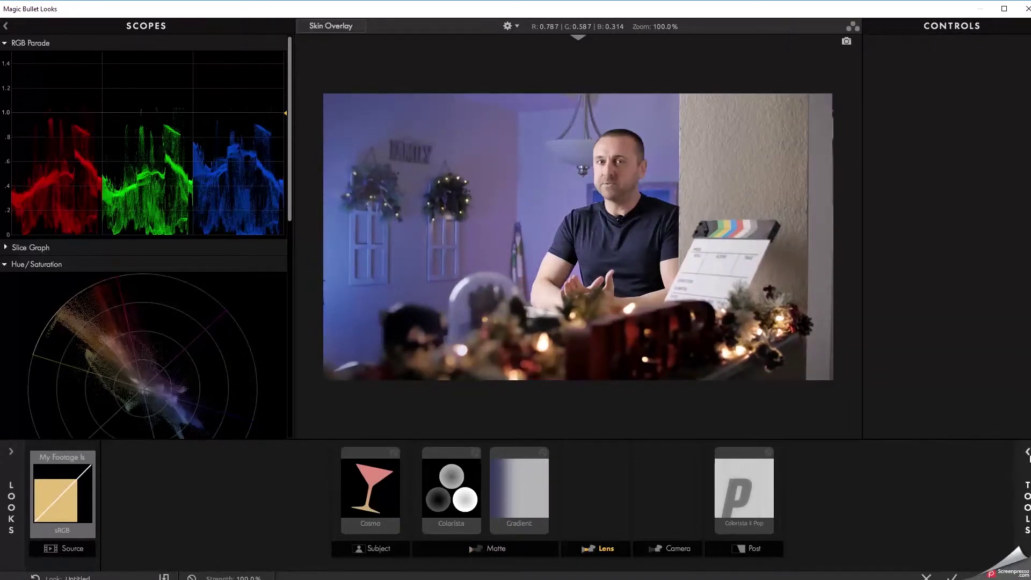
- Add a Lens Vignette to the Lens stage with its Amount at +61.6%
left_click(1029, 457)
left_click_drag(810, 95, 592, 482)
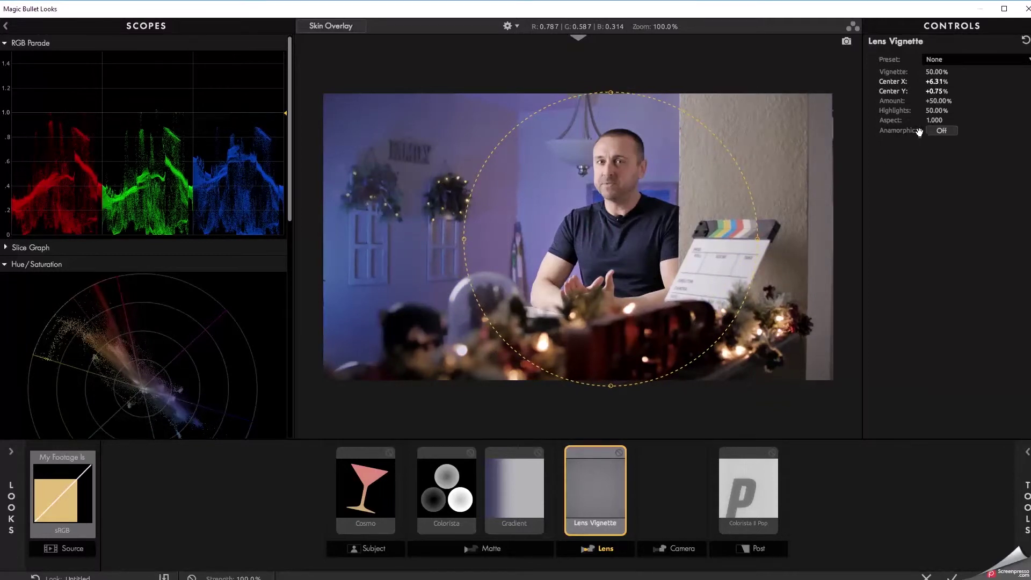
left_click_drag(938, 100, 963, 100)
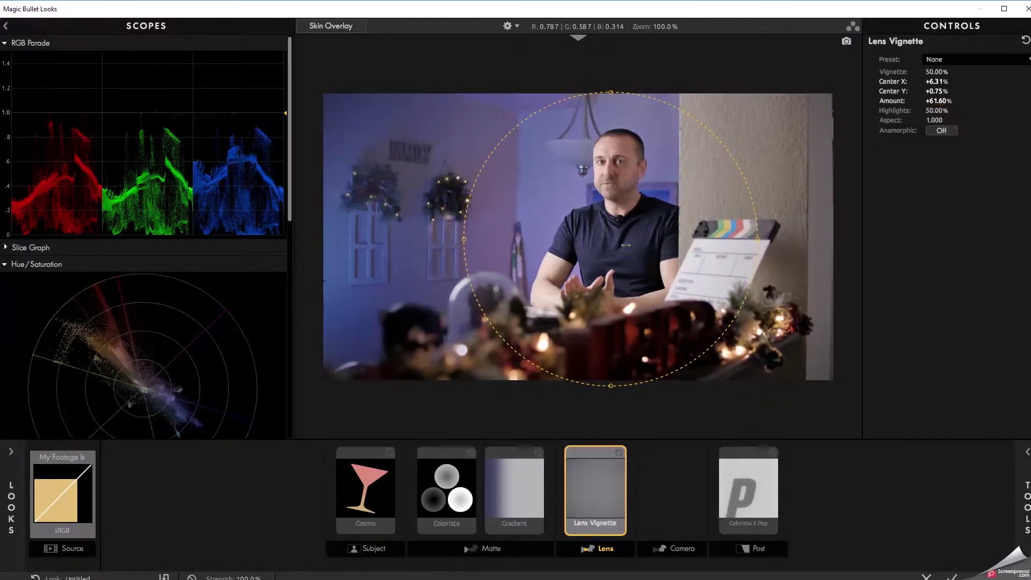
left_click(664, 477)
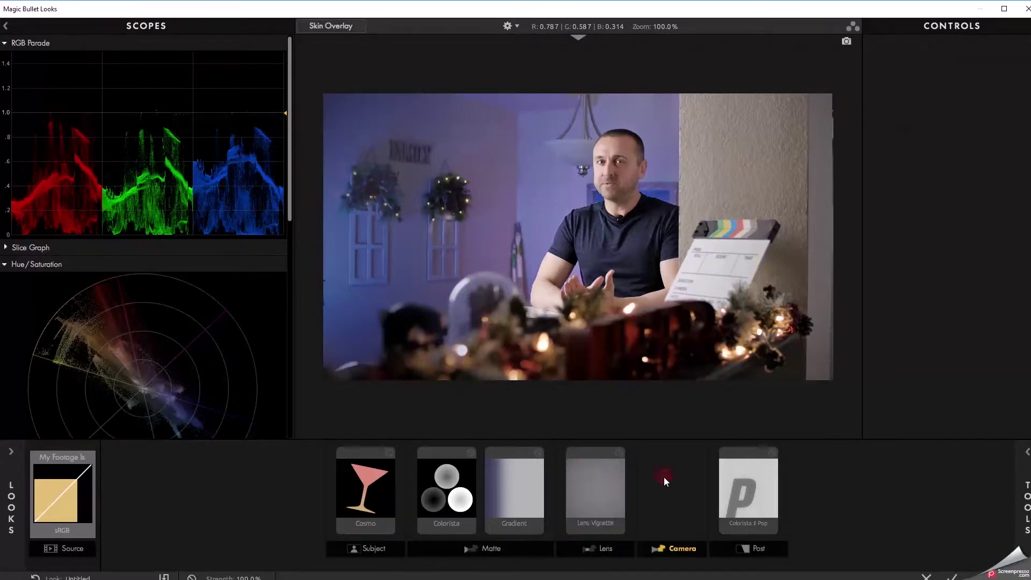
- Apply the look and bring the graded talking-head shot up at 00:00:32:01
left_click(951, 576)
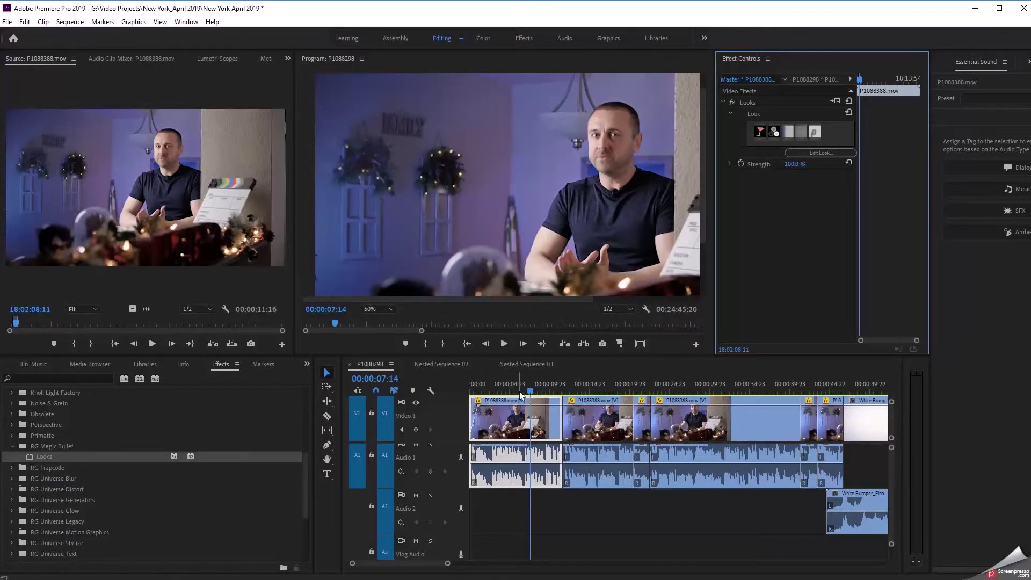
left_click(559, 385)
left_click_drag(565, 396, 679, 396)
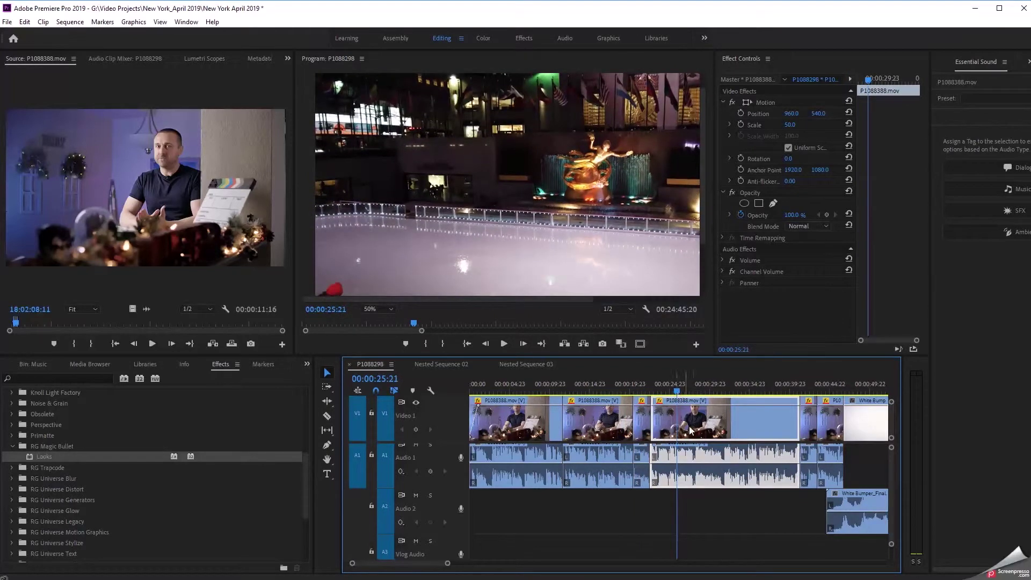
scroll(691, 432, "down", 6)
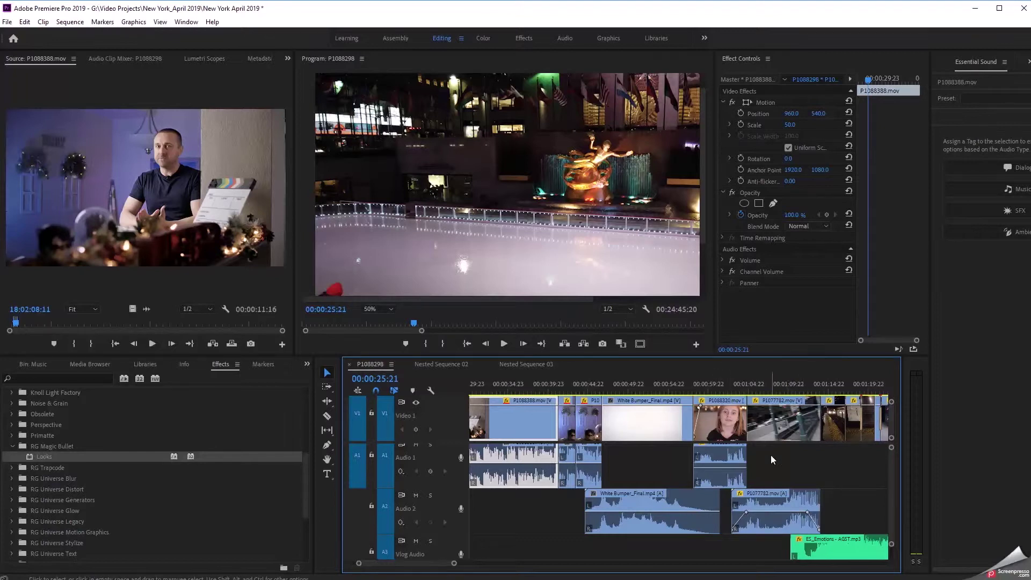
key("Down")
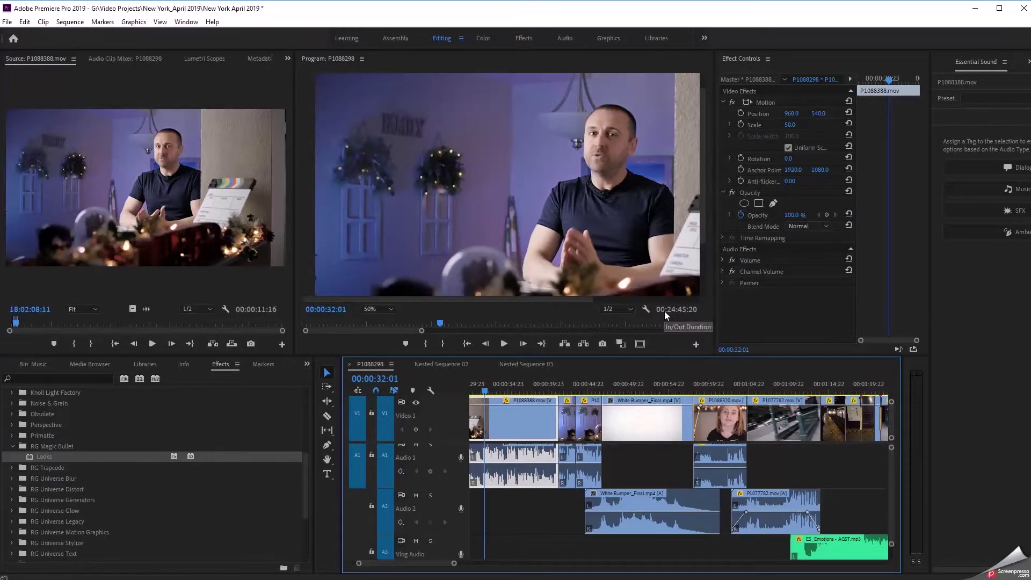
- Add a Transform effect below Looks on the master clip and set its Scale to 101
left_click(760, 82)
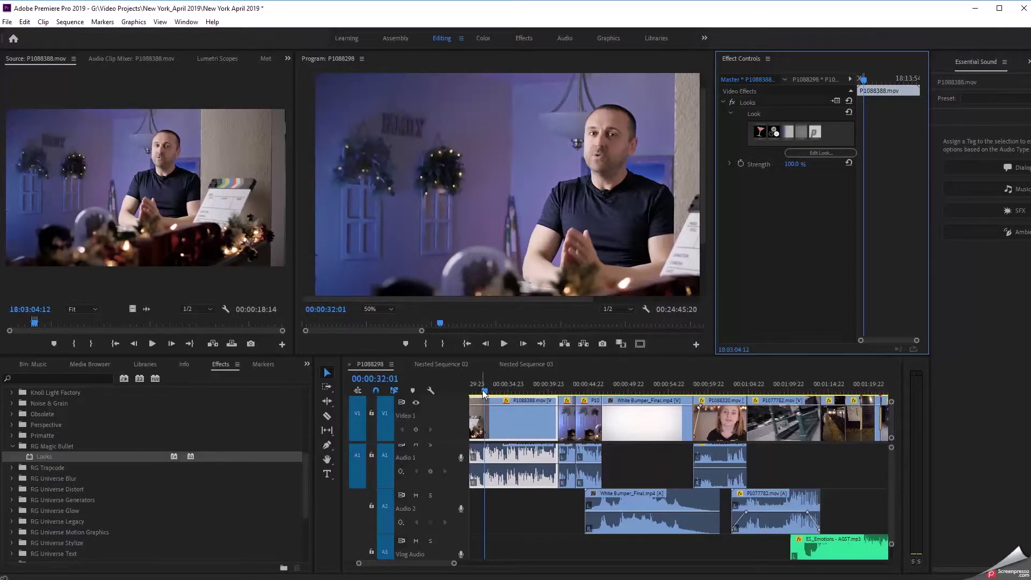
left_click(85, 380)
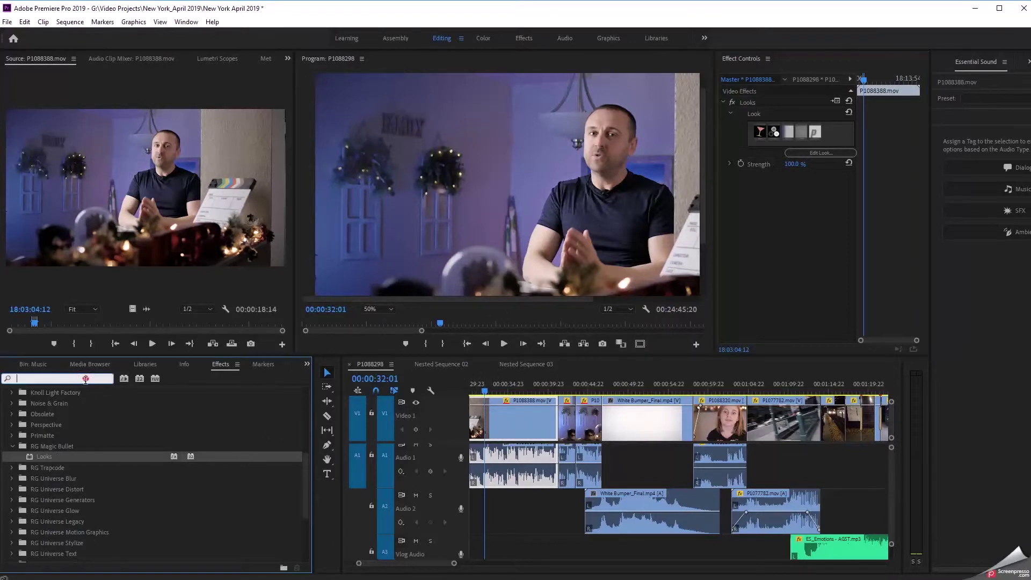
type("transo")
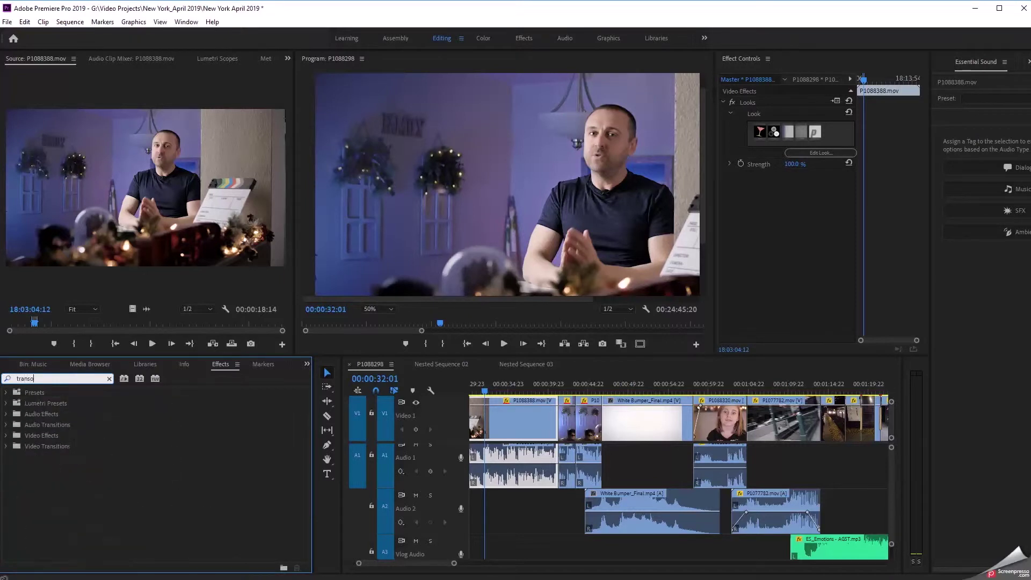
key("BackSpace")
type("form")
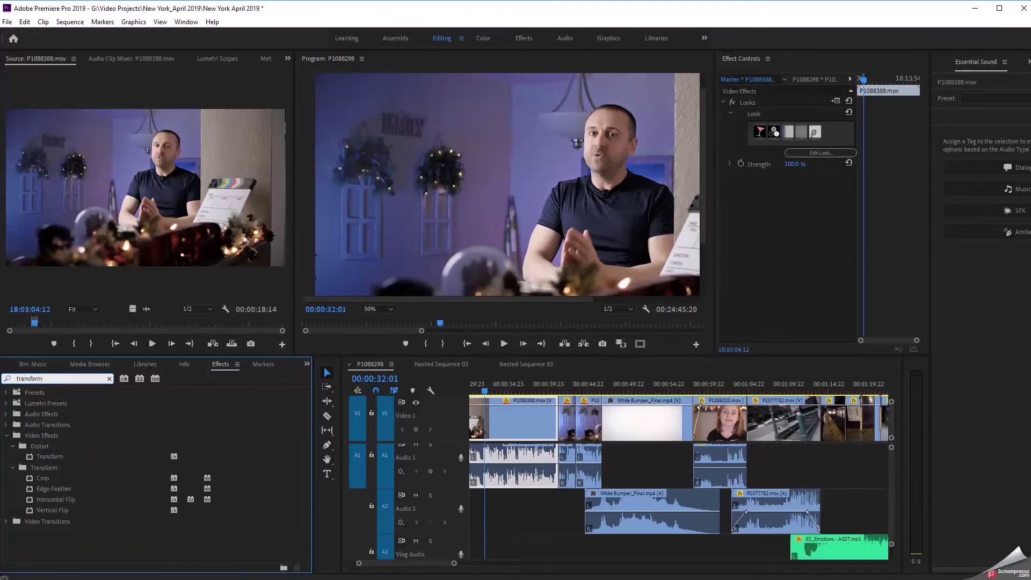
left_click_drag(48, 460, 194, 204)
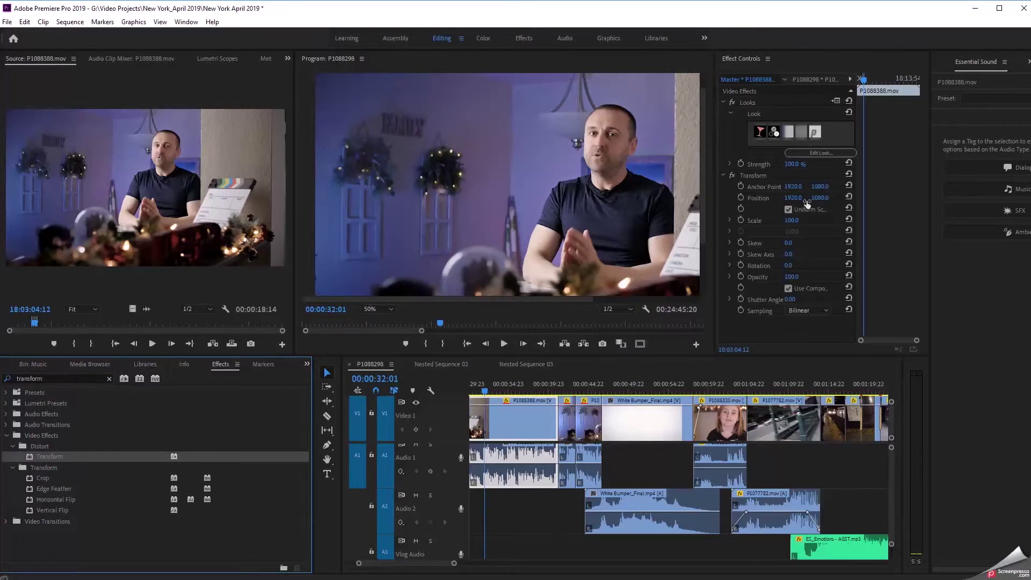
left_click(729, 219)
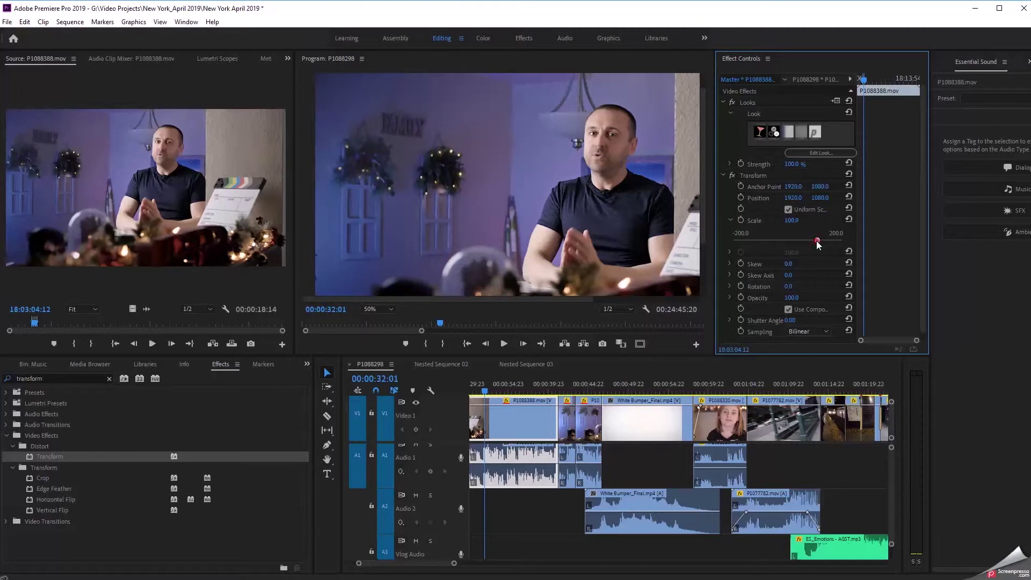
left_click_drag(816, 241, 815, 242)
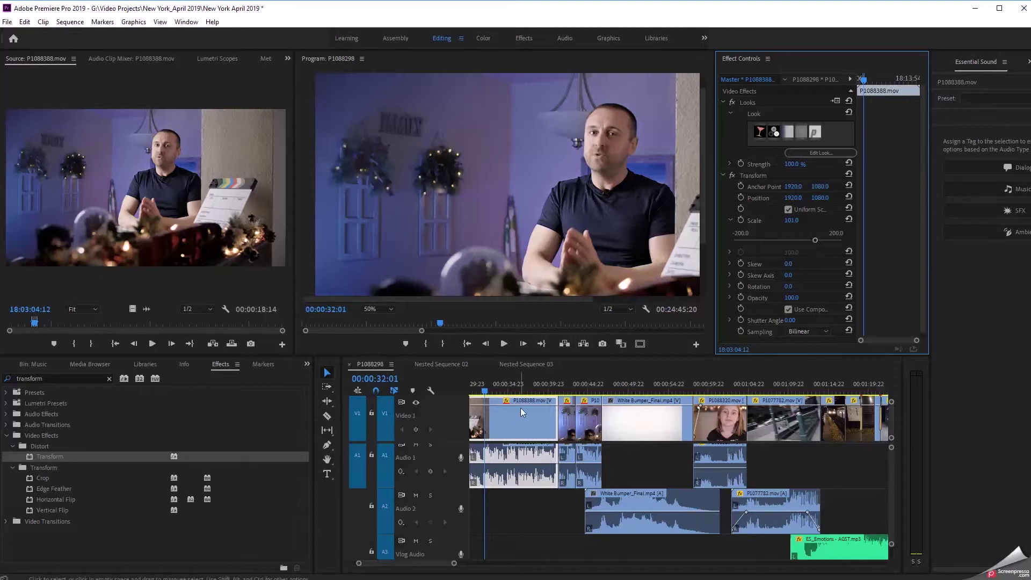
- Move the playhead past the White Bumper clip, then back to the talking-head shot at 00:00:36:11
left_click(571, 386)
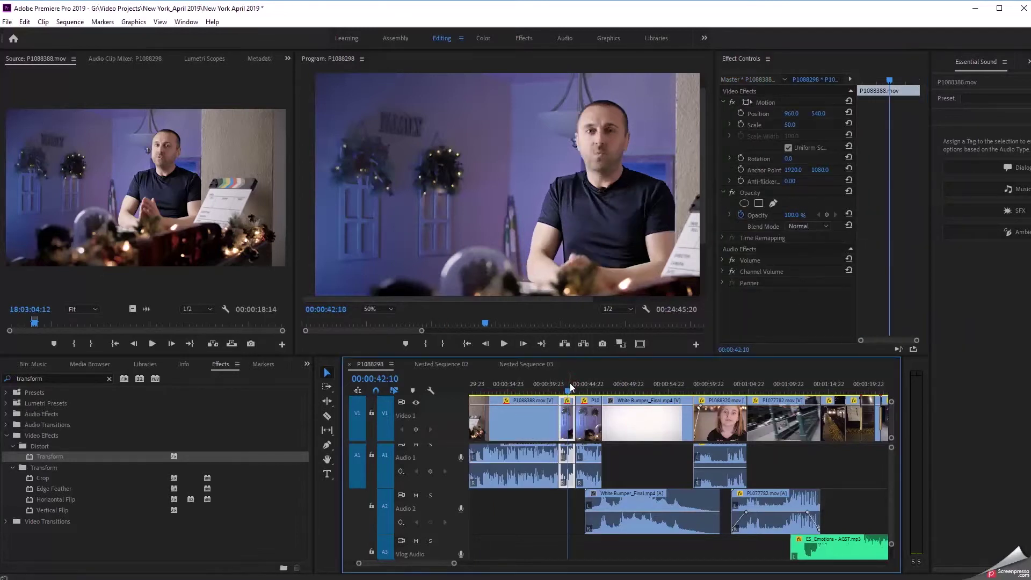
left_click(630, 383)
left_click(521, 391)
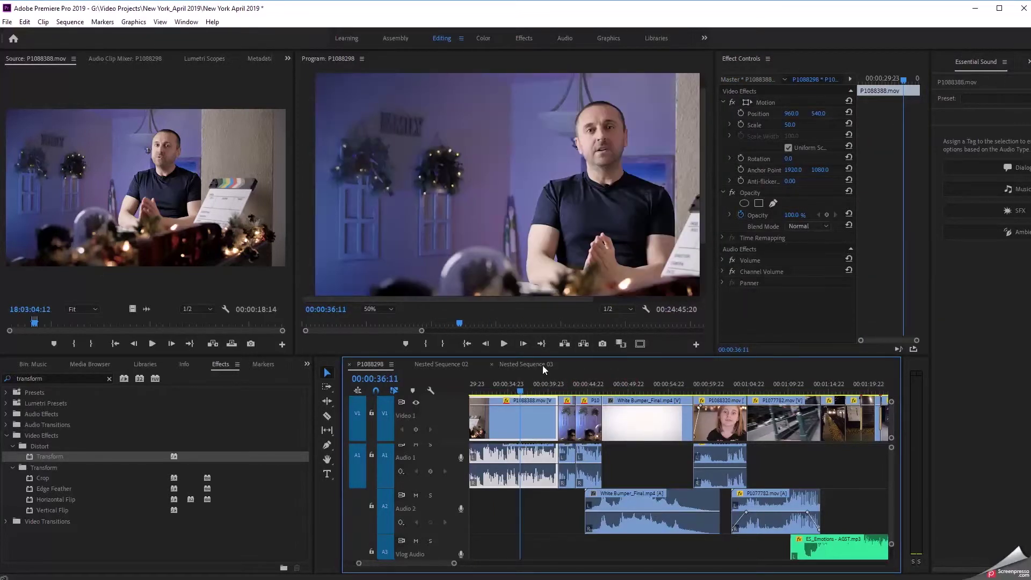